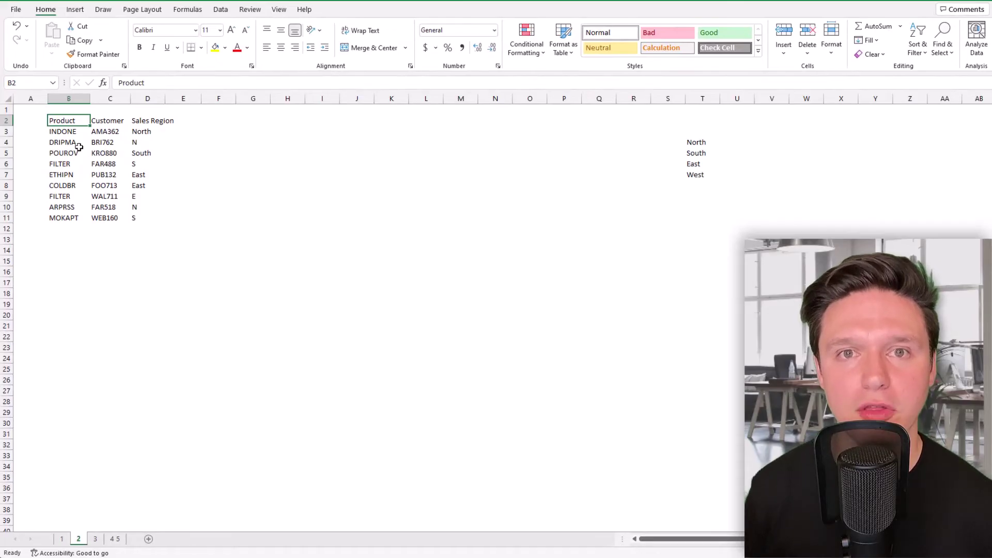
- Create a List data validation sourced from the North, South, East and West cells in column T
click(222, 9)
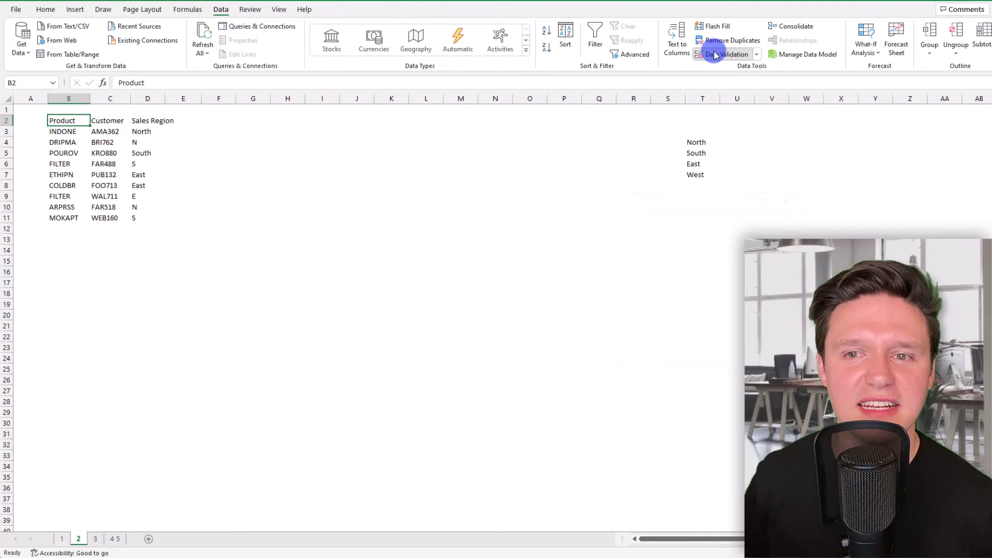
click(714, 54)
click(644, 248)
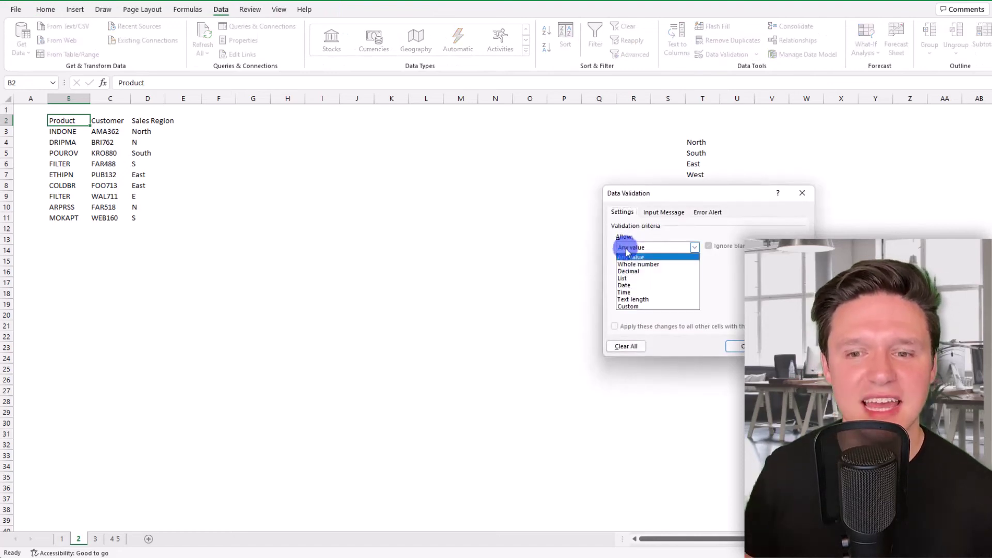
click(628, 277)
drag(695, 142, 689, 171)
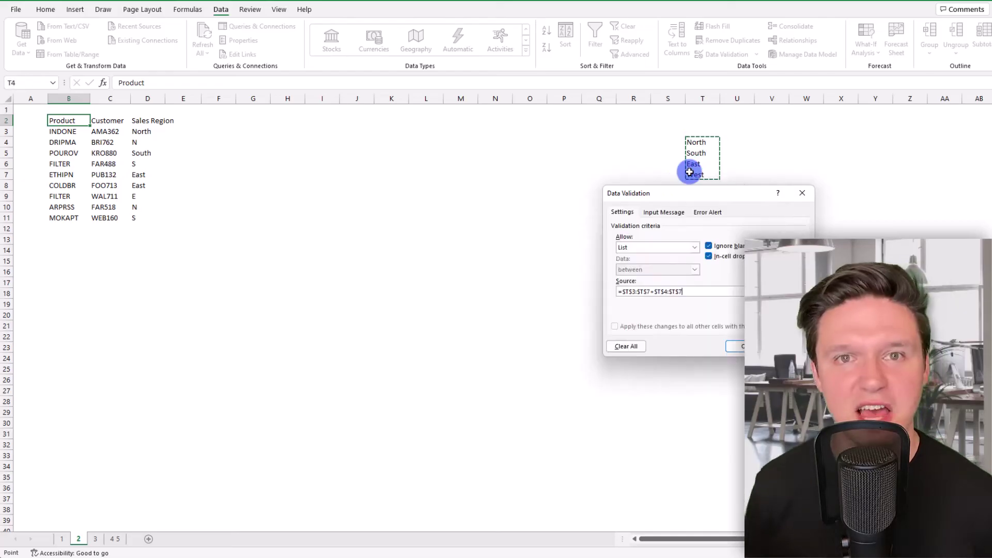